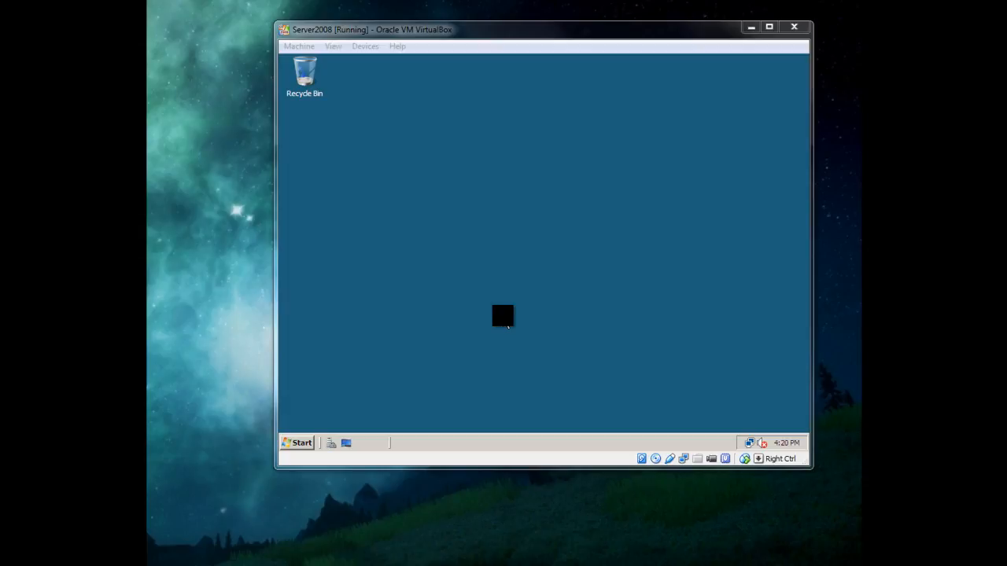
{"action": "right_click", "coordinate": [370, 264]}
{"action": "left_click", "coordinate": [425, 293]}
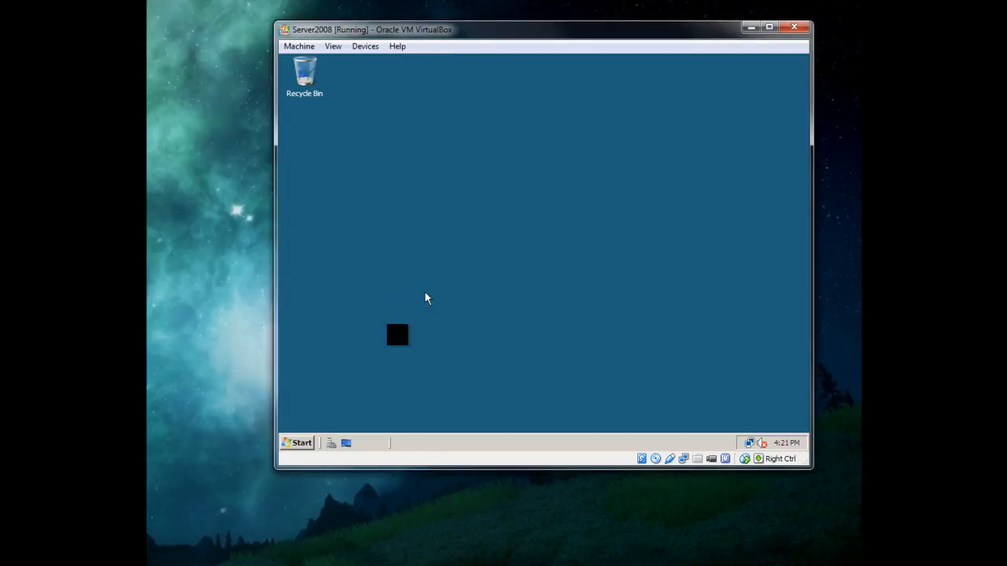
- Check in Server Manager's Add Roles wizard whether the DNS Server role is installed, then cancel the wizard and close Server Manager
{"action": "left_click", "coordinate": [332, 442]}
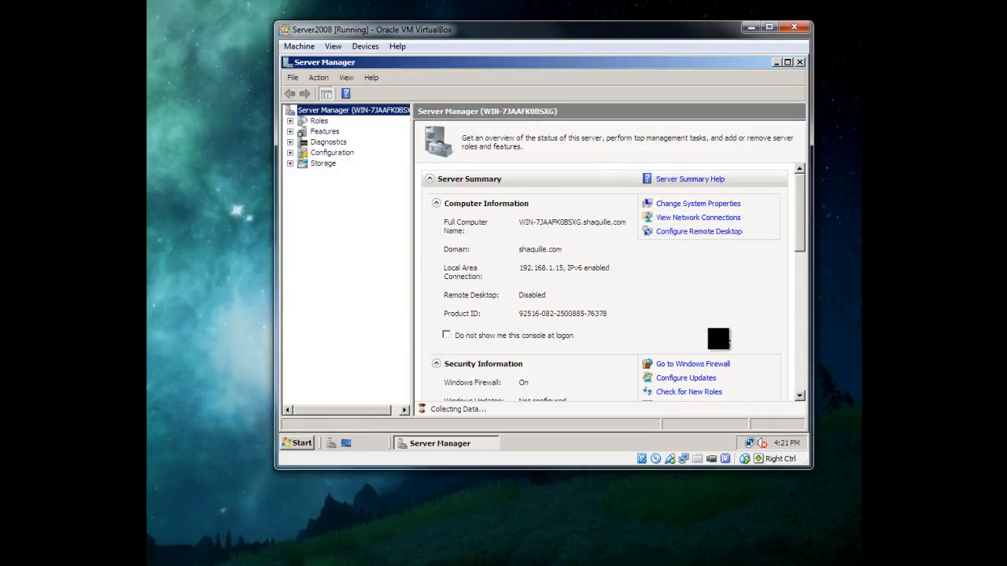
{"action": "left_click_drag", "start_coordinate": [800, 195], "coordinate": [783, 276]}
{"action": "left_click", "coordinate": [664, 289]}
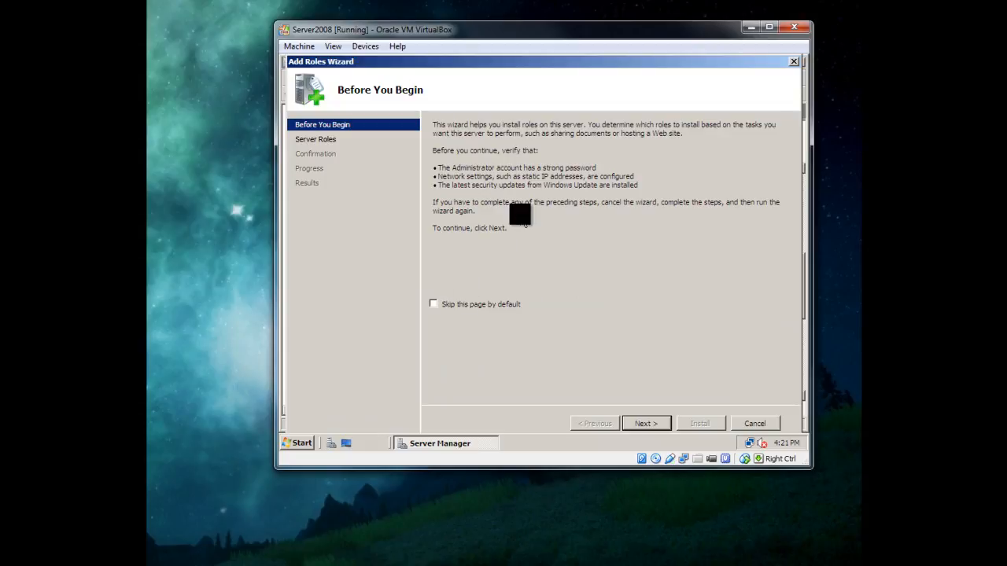
{"action": "left_click", "coordinate": [646, 423]}
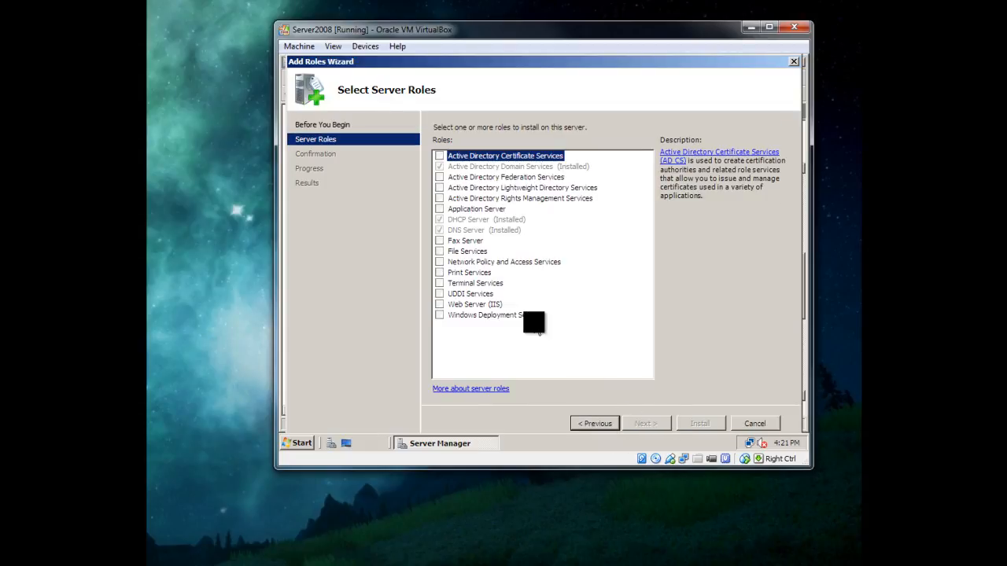
{"action": "left_click", "coordinate": [472, 231]}
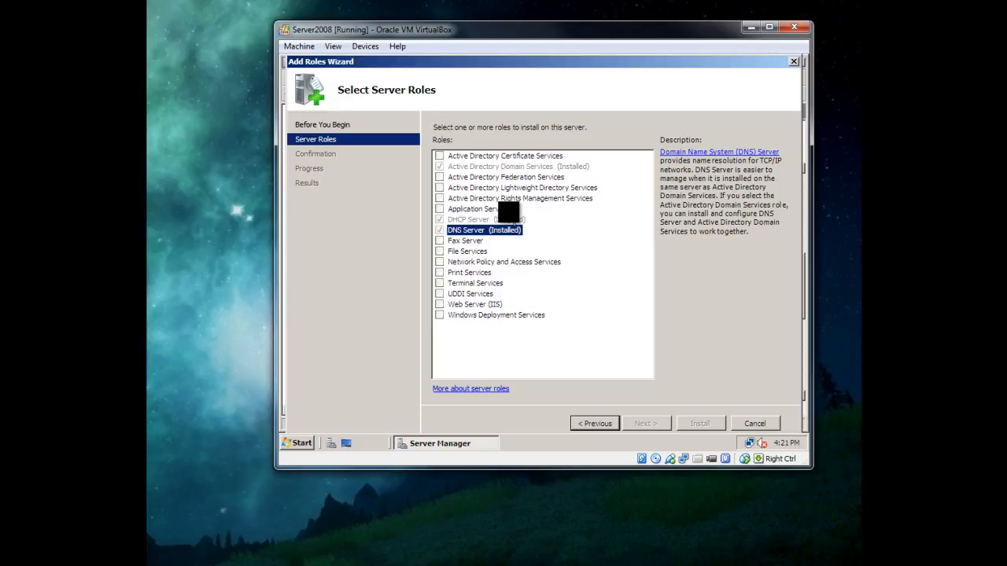
{"action": "left_click", "coordinate": [751, 424]}
{"action": "left_click", "coordinate": [587, 260]}
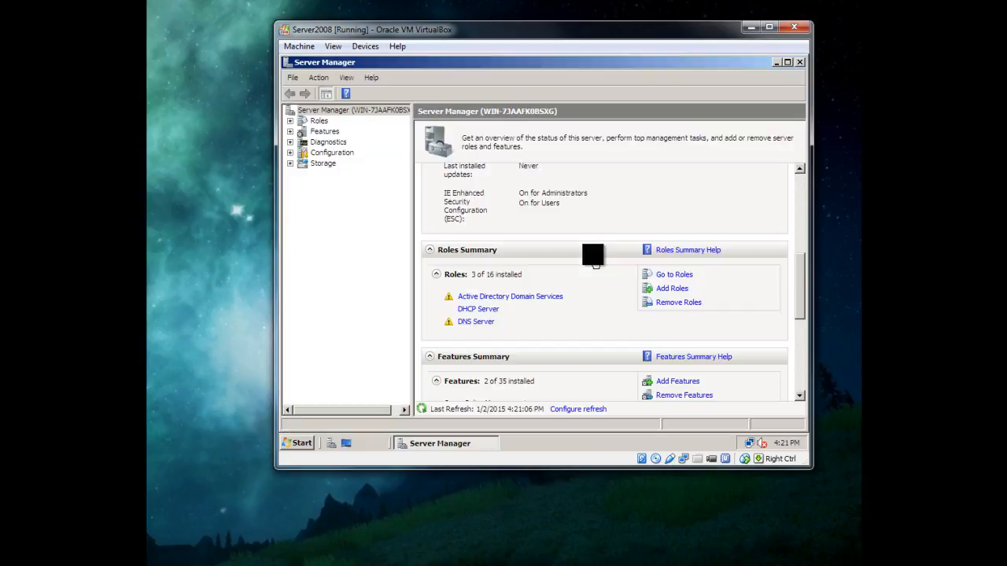
{"action": "left_click", "coordinate": [799, 61]}
- Open the DNS management console from the administrative tools and minimize its window
{"action": "right_click", "coordinate": [443, 267]}
{"action": "left_click", "coordinate": [479, 298]}
{"action": "left_click", "coordinate": [302, 443]}
{"action": "mouse_move", "coordinate": [500, 279]}
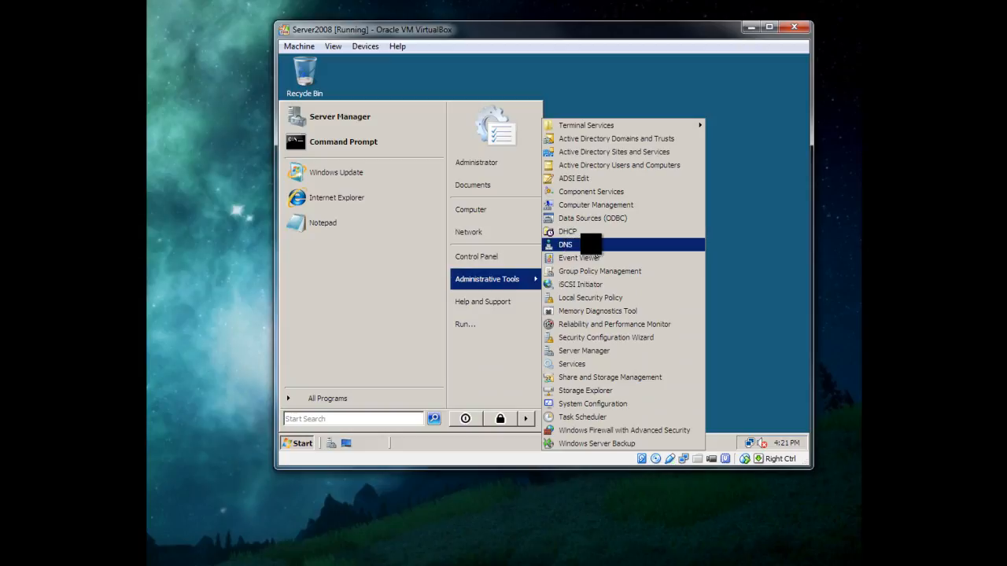
{"action": "left_click", "coordinate": [622, 245]}
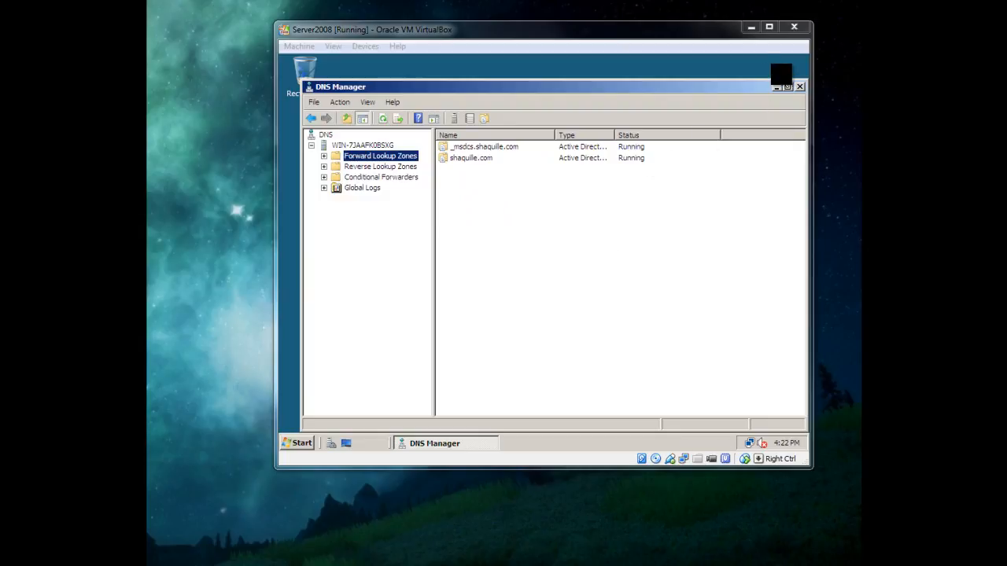
{"action": "left_click", "coordinate": [776, 87]}
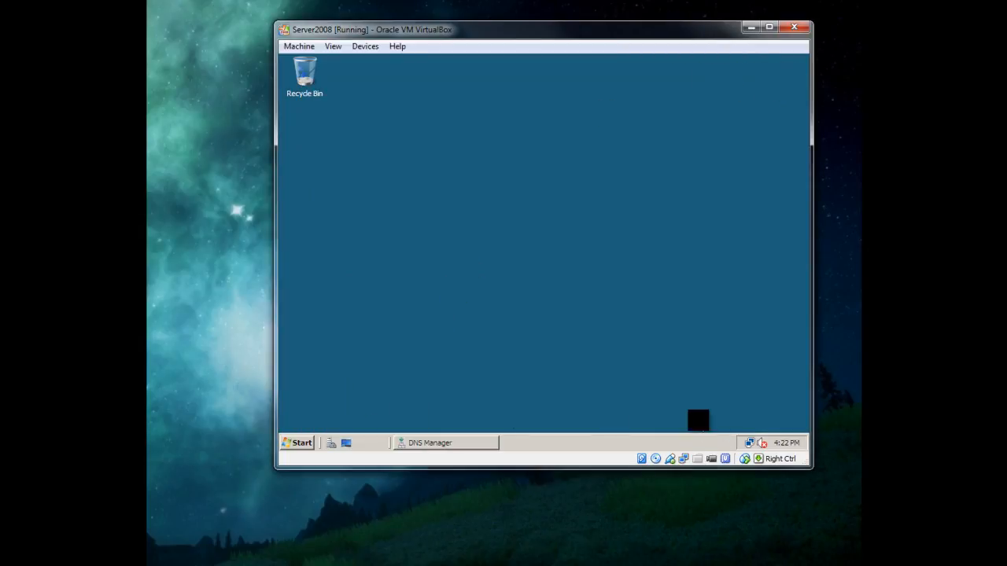
- Open the Local Area Connection properties from the network connections and disable Internet Protocol Version 6 (TCP/IPv6)
{"action": "right_click", "coordinate": [749, 442]}
{"action": "left_click", "coordinate": [722, 436]}
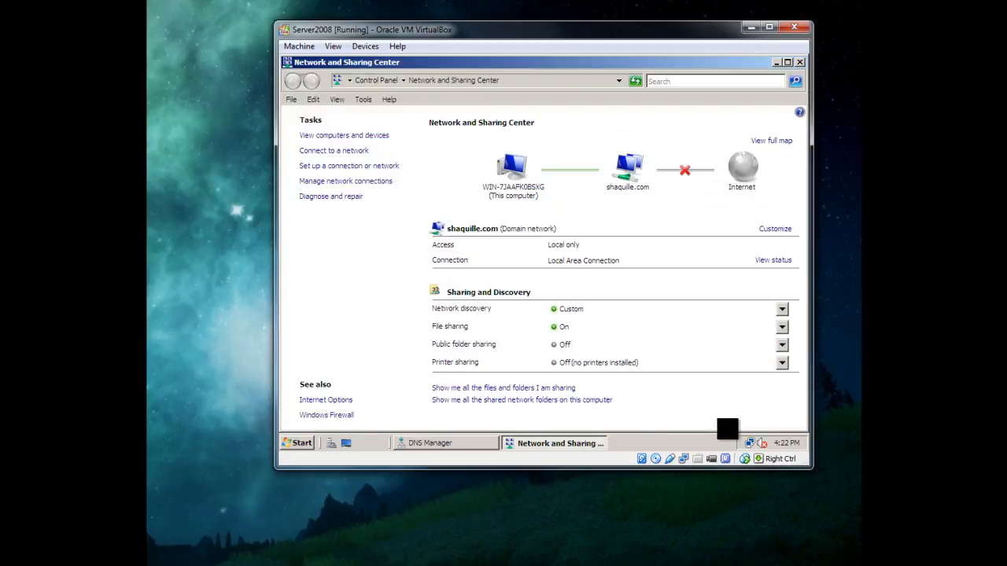
{"action": "left_click", "coordinate": [346, 182]}
{"action": "left_click", "coordinate": [346, 173]}
{"action": "right_click", "coordinate": [346, 172]}
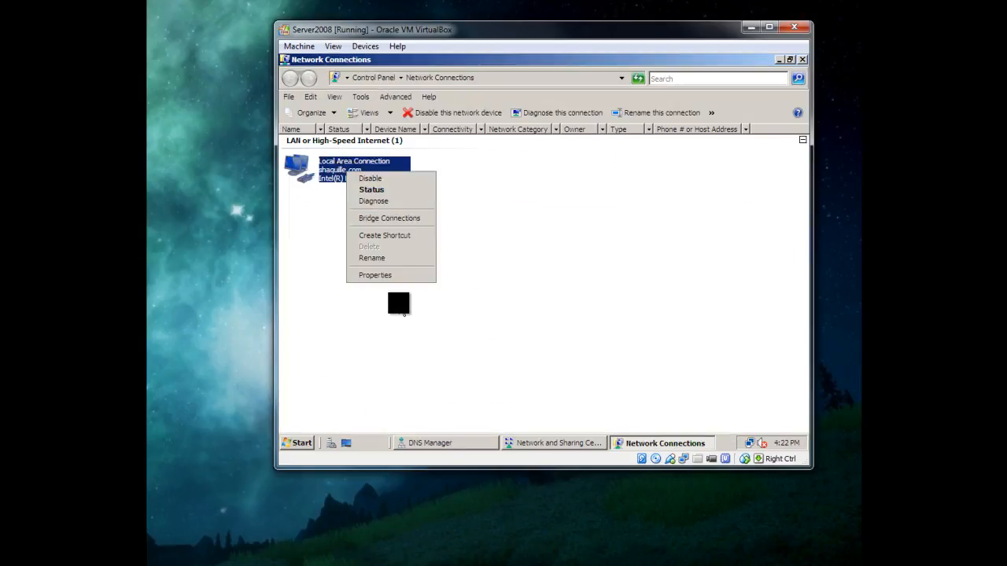
{"action": "left_click", "coordinate": [397, 276]}
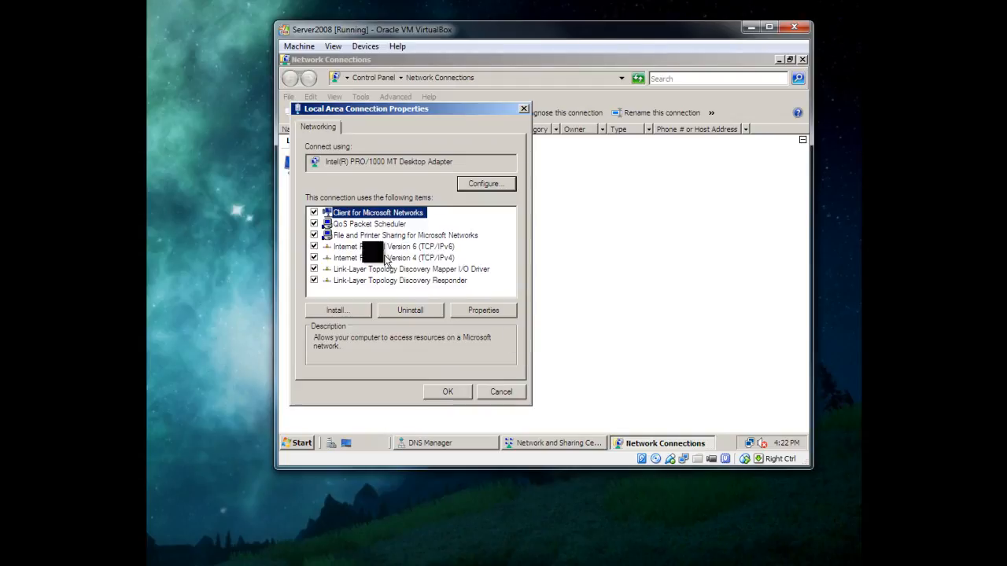
{"action": "left_click", "coordinate": [314, 246]}
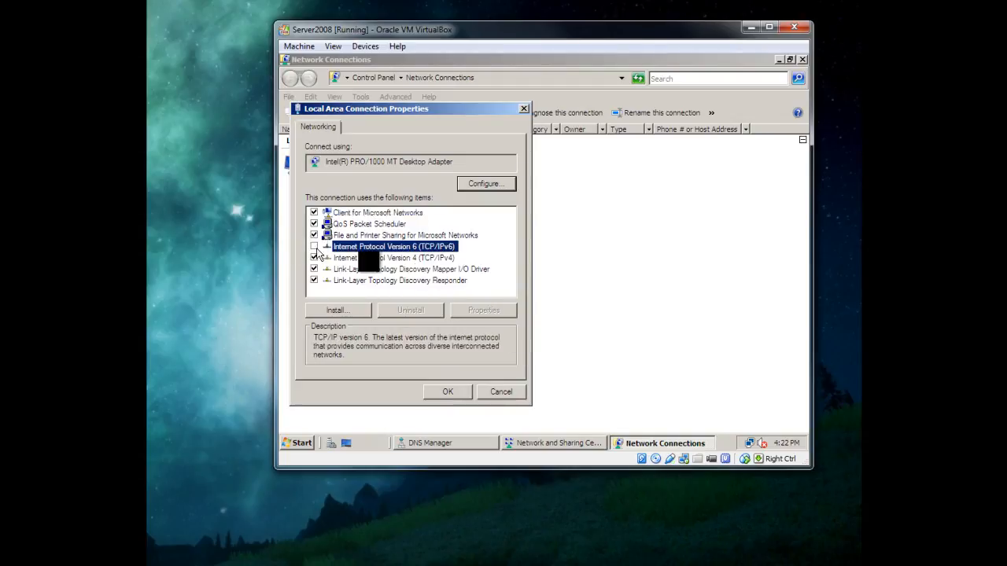
- Edit the addresses in the Internet Protocol Version 4 (TCP/IPv4) properties, accept the connection settings, and minimize the network windows
{"action": "left_click", "coordinate": [404, 258]}
{"action": "left_click", "coordinate": [485, 311]}
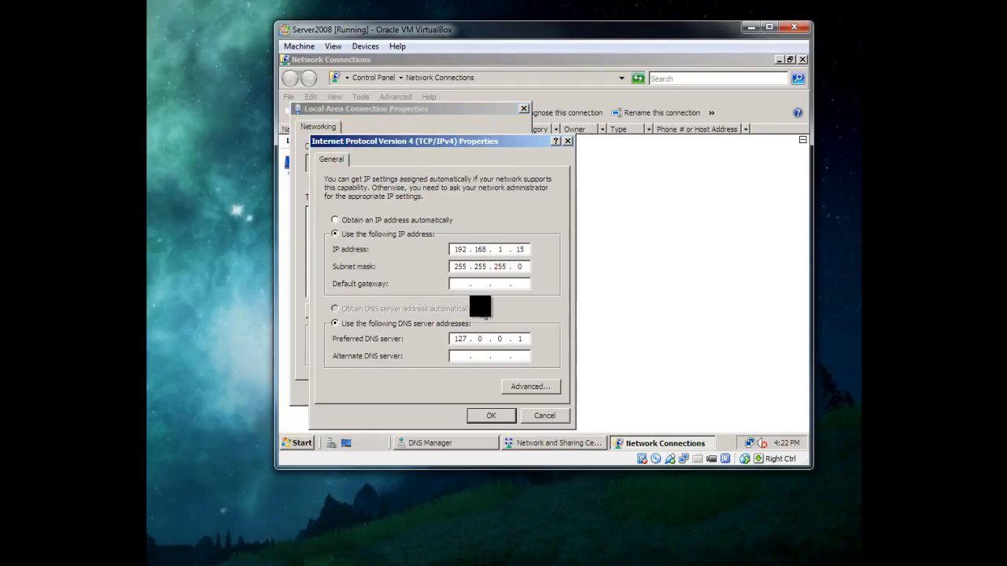
{"action": "key", "text": "BackSpace"}
{"action": "key", "text": "BackSpace"}
{"action": "key", "text": "BackSpace"}
{"action": "key", "text": "BackSpace"}
{"action": "key", "text": "BackSpace"}
{"action": "key", "text": "BackSpace"}
{"action": "key", "text": "BackSpace"}
{"action": "left_click", "coordinate": [494, 415]}
{"action": "left_click", "coordinate": [448, 391]}
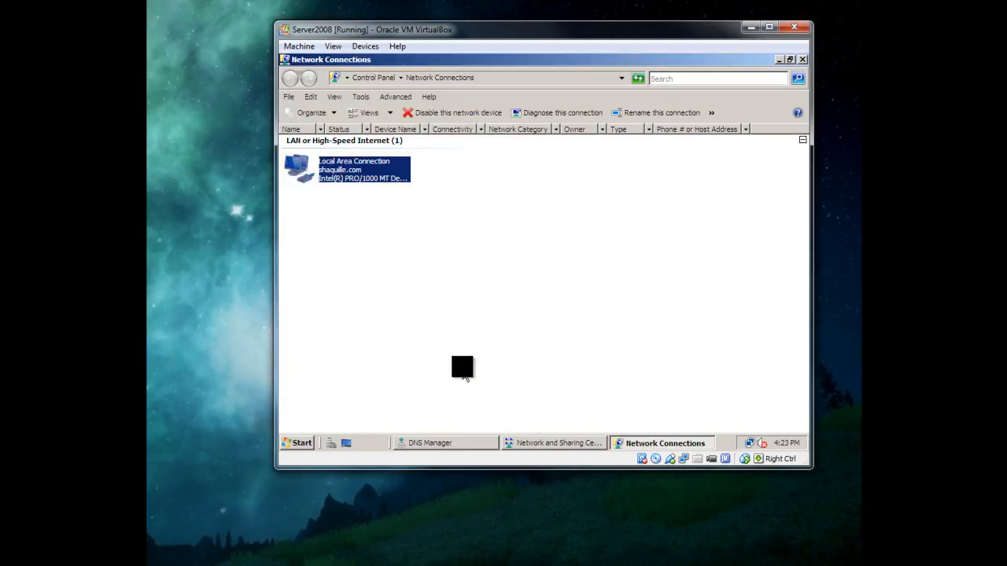
{"action": "left_click", "coordinate": [778, 60]}
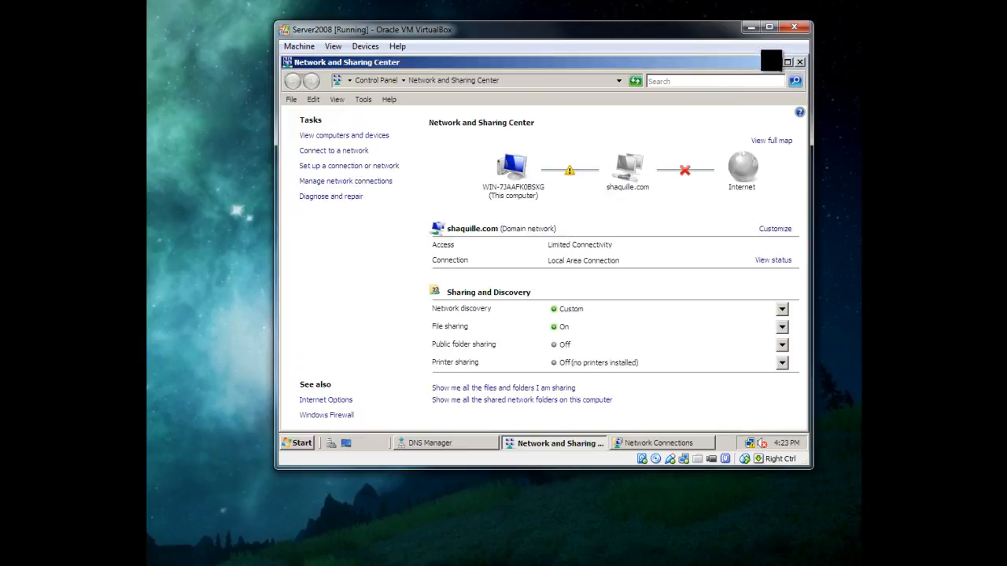
{"action": "left_click", "coordinate": [776, 61]}
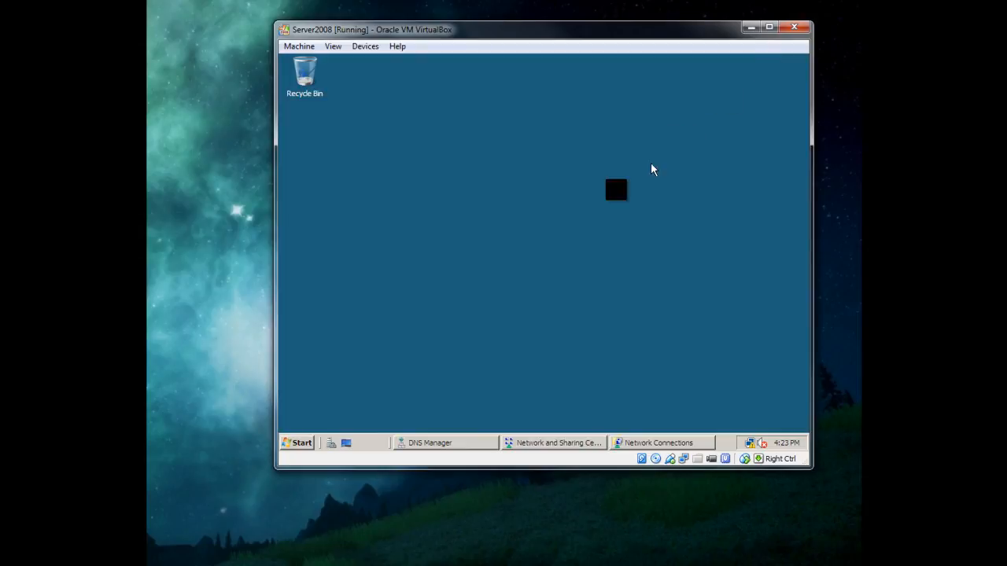
- Start a new forward lookup zone in DNS Manager as a primary zone stored in Active Directory, replicated to all DNS servers in the forest
{"action": "left_click", "coordinate": [465, 443]}
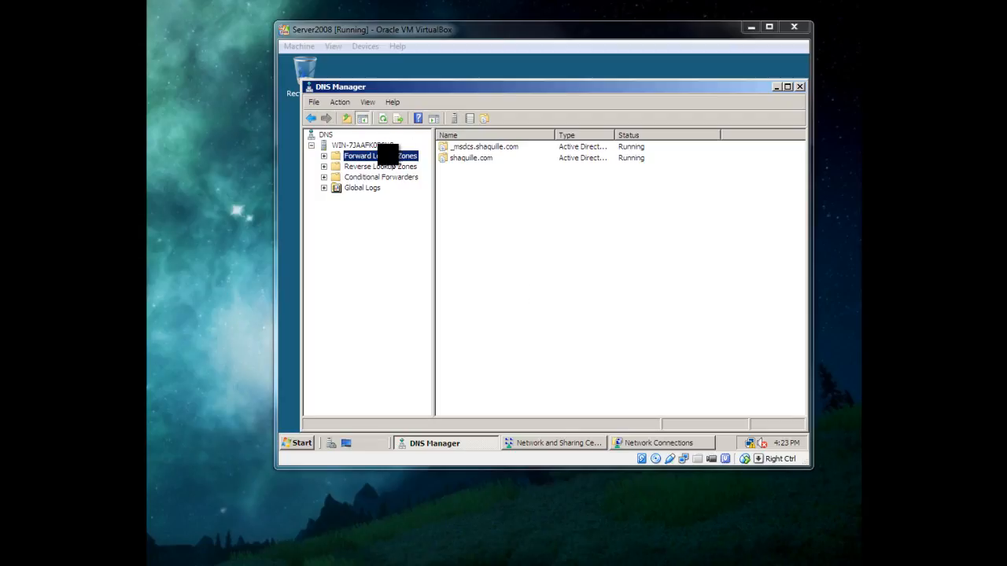
{"action": "left_click", "coordinate": [389, 155]}
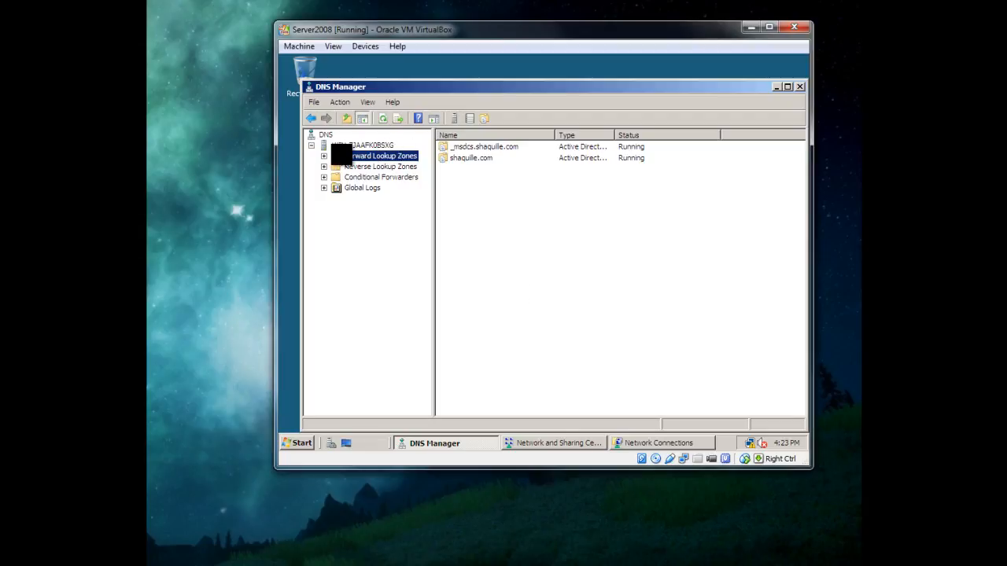
{"action": "right_click", "coordinate": [339, 155]}
{"action": "left_click", "coordinate": [366, 163]}
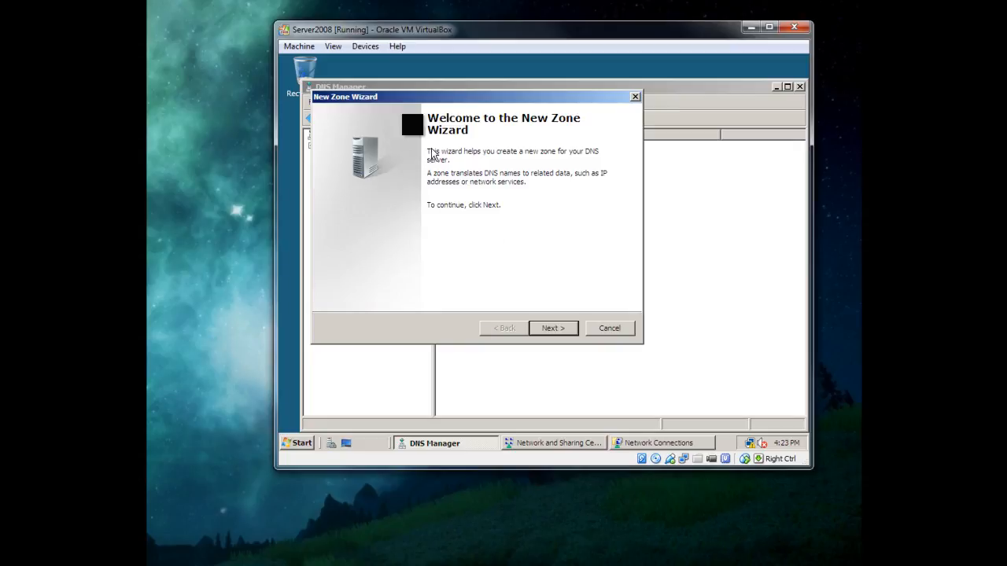
{"action": "left_click", "coordinate": [564, 329]}
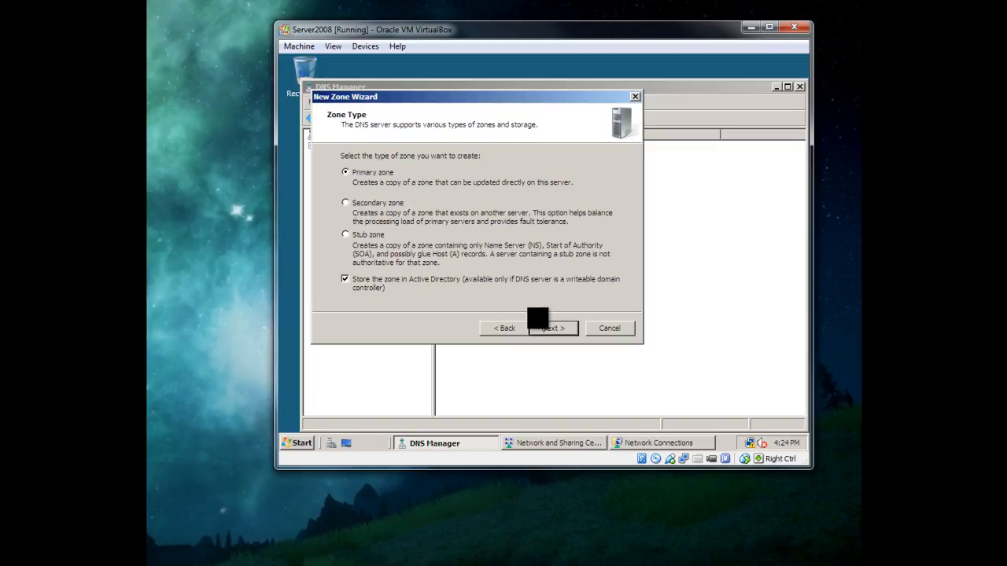
{"action": "left_click", "coordinate": [555, 330]}
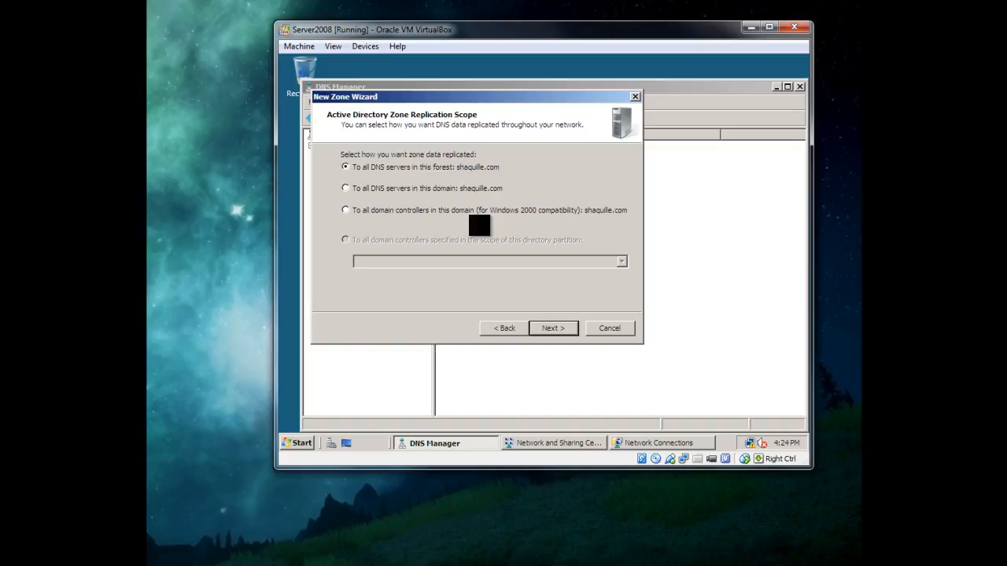
{"action": "left_click", "coordinate": [553, 328]}
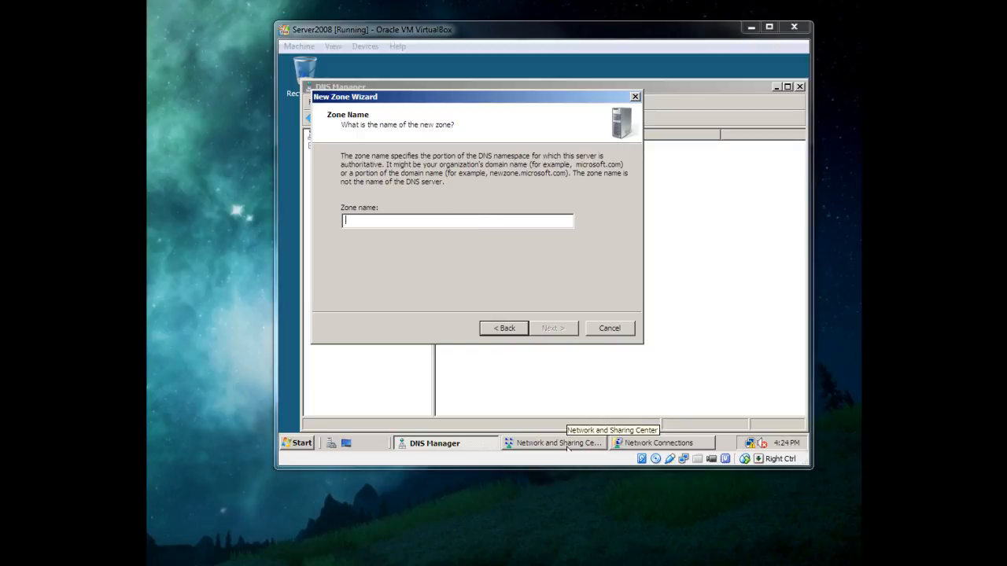
- Name the forward lookup zone steno, allow only secure dynamic updates, and finish creating it
{"action": "left_click", "coordinate": [387, 223]}
{"action": "type", "text": "steno"}
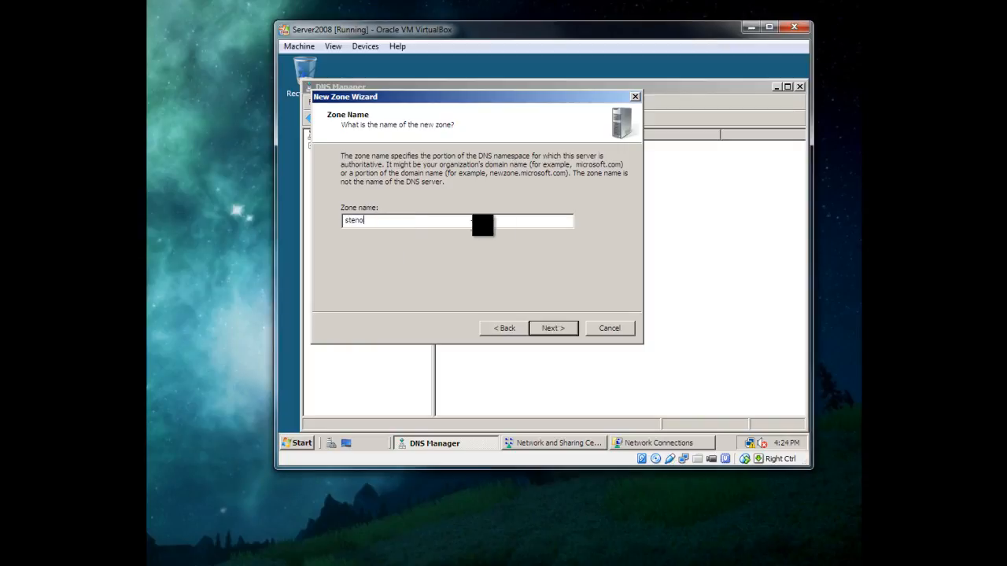
{"action": "left_click", "coordinate": [557, 328]}
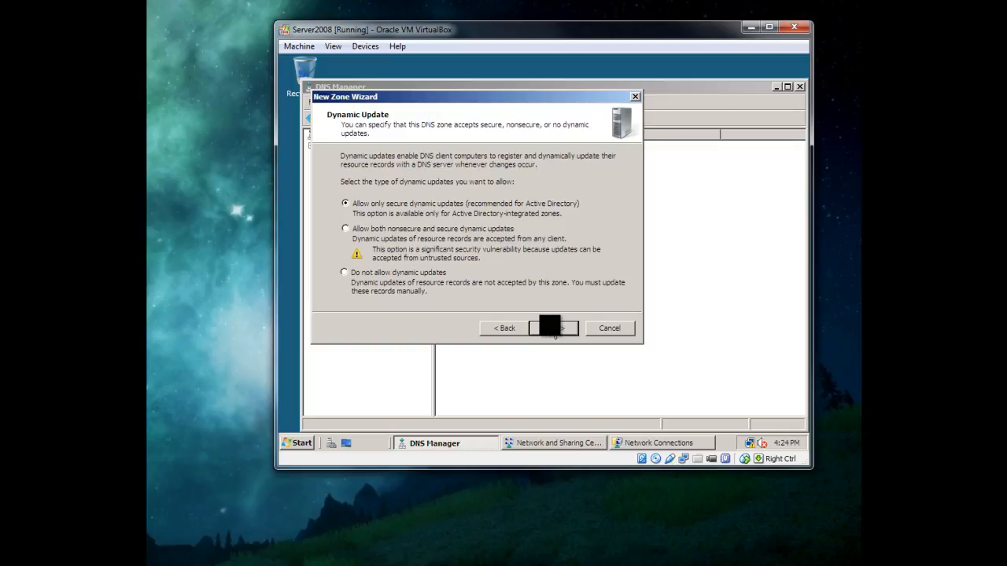
{"action": "left_click", "coordinate": [554, 332]}
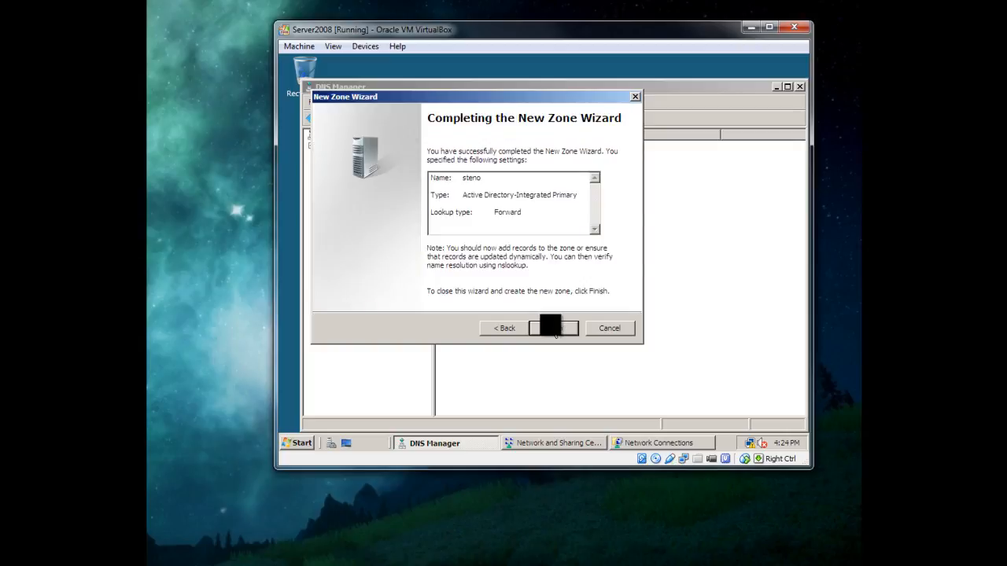
{"action": "left_click", "coordinate": [555, 329]}
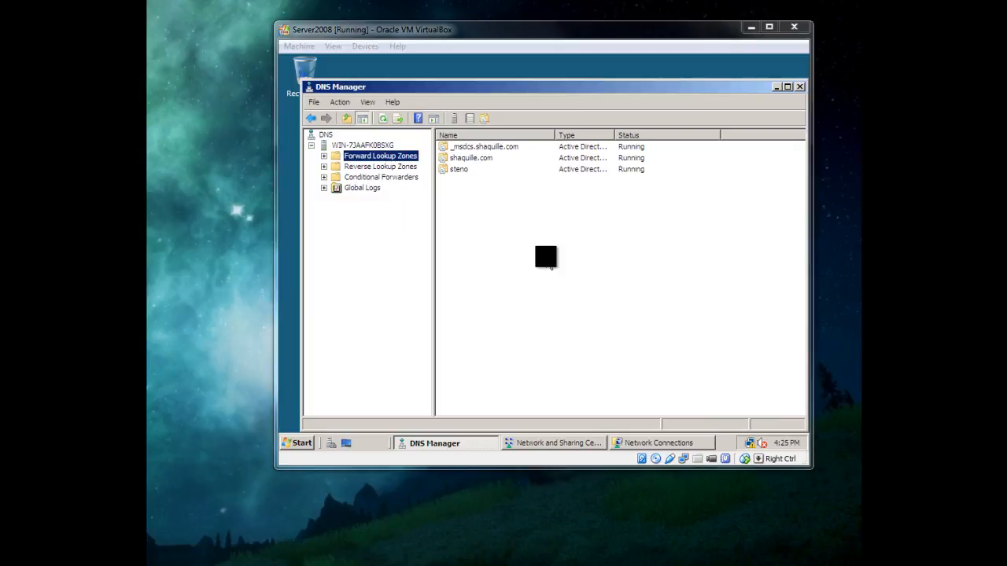
- Start a new IPv4 reverse lookup zone as a primary zone stored in Active Directory, replicated to all DNS servers in the forest
{"action": "left_click", "coordinate": [384, 167]}
{"action": "right_click", "coordinate": [386, 167]}
{"action": "left_click", "coordinate": [409, 175]}
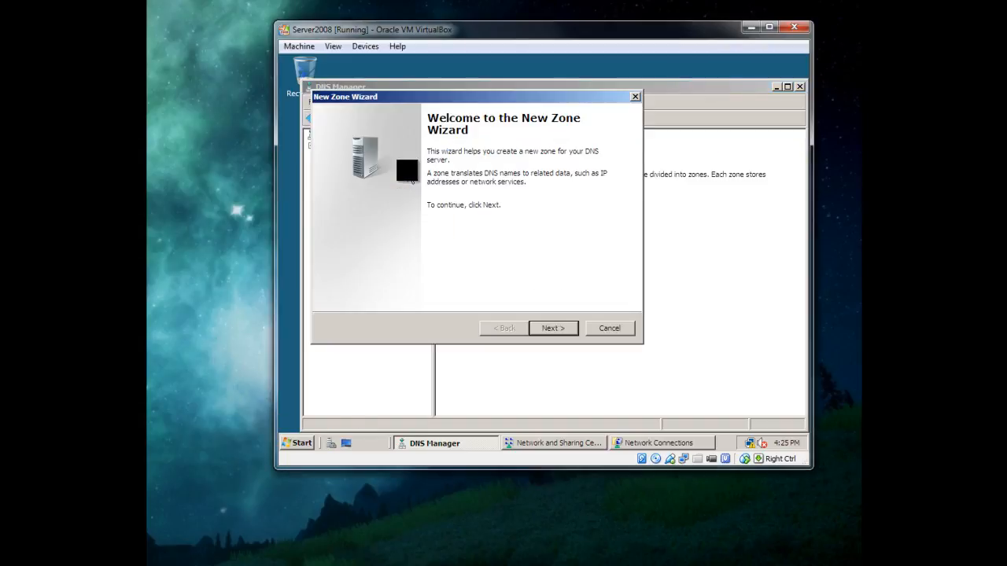
{"action": "left_click", "coordinate": [553, 329]}
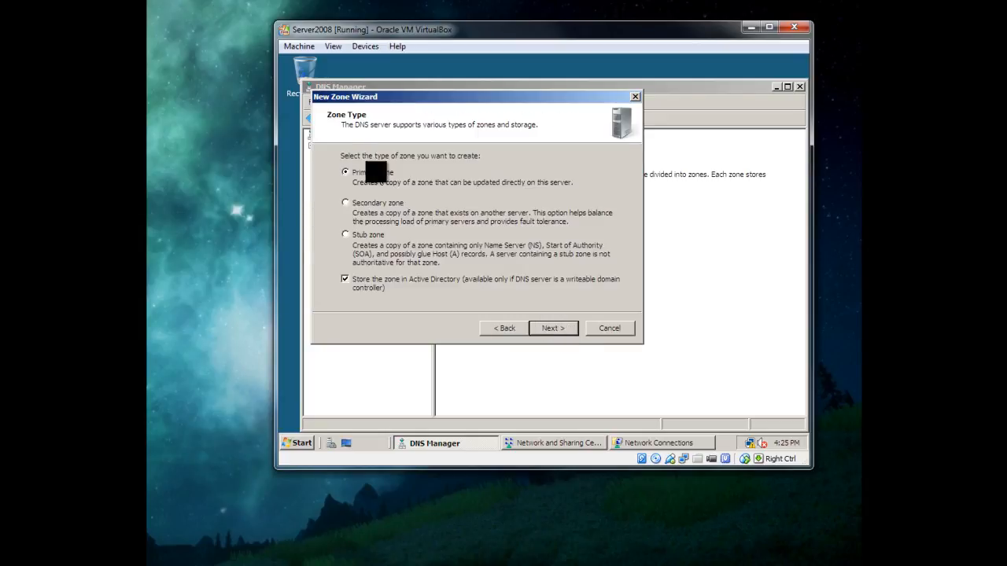
{"action": "left_click", "coordinate": [555, 329]}
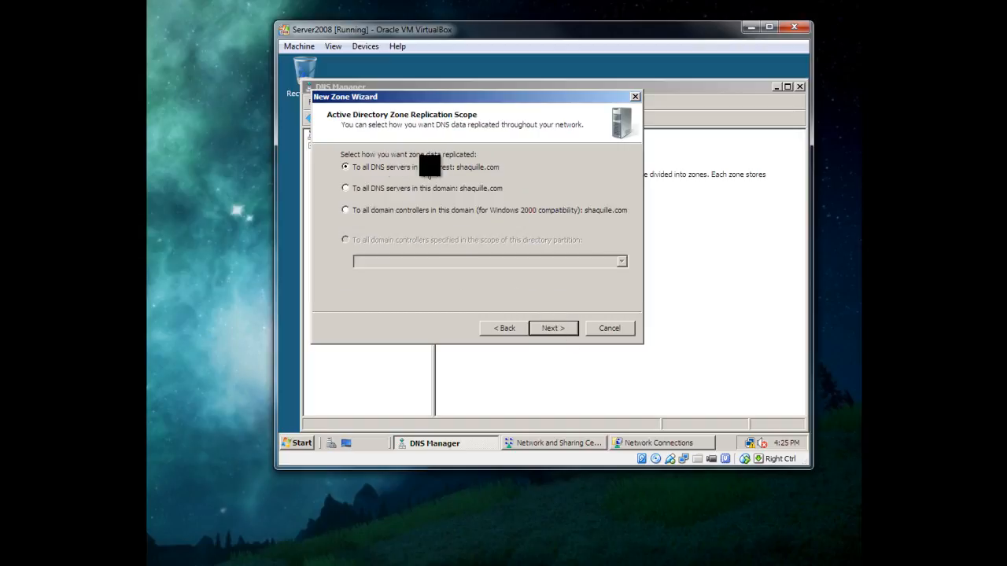
{"action": "left_click", "coordinate": [559, 330]}
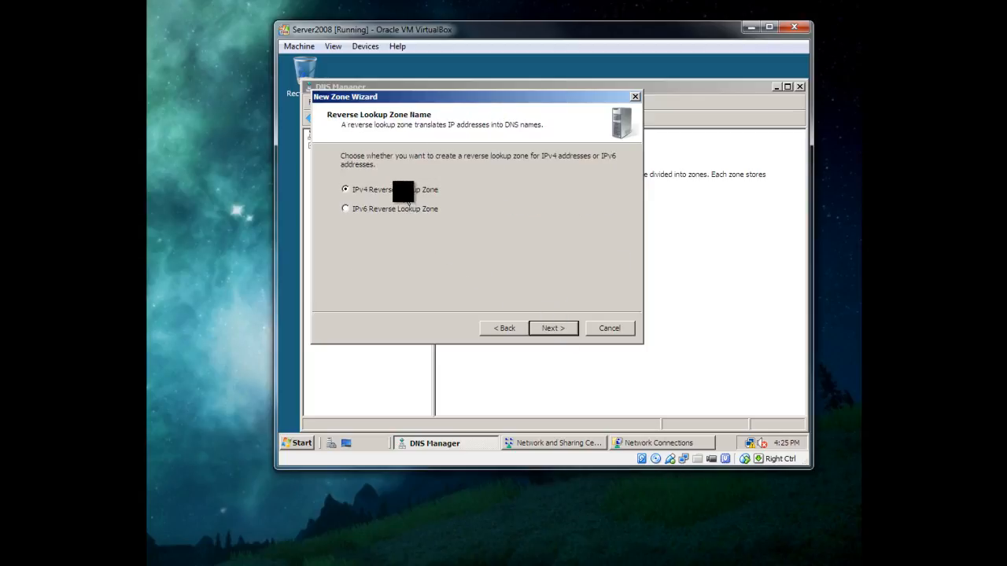
{"action": "left_click", "coordinate": [558, 331]}
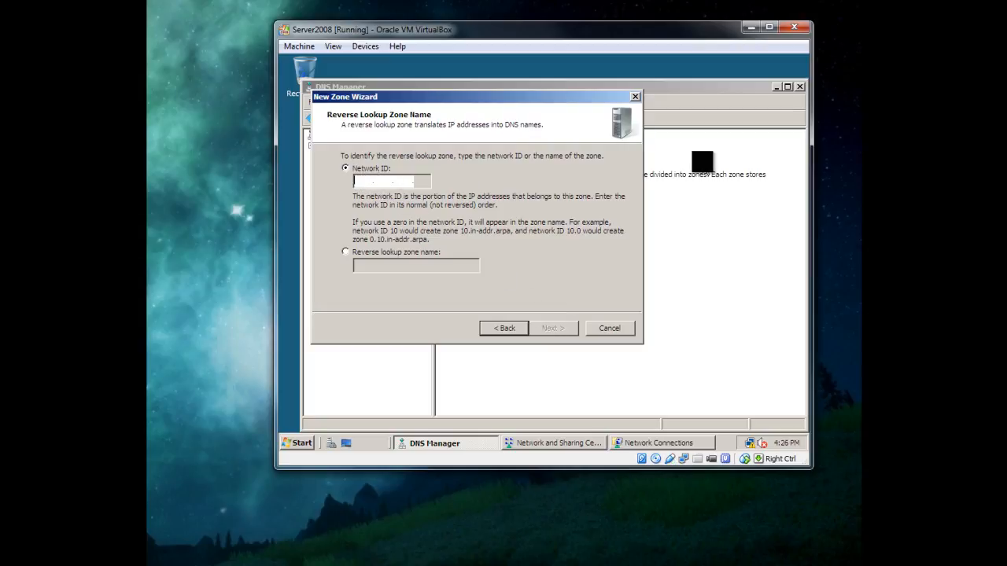
- Set the reverse lookup zone's network ID to 192.168.1, allow only secure dynamic updates, and finish creating it
{"action": "type", "text": "192 .168 .1 ."}
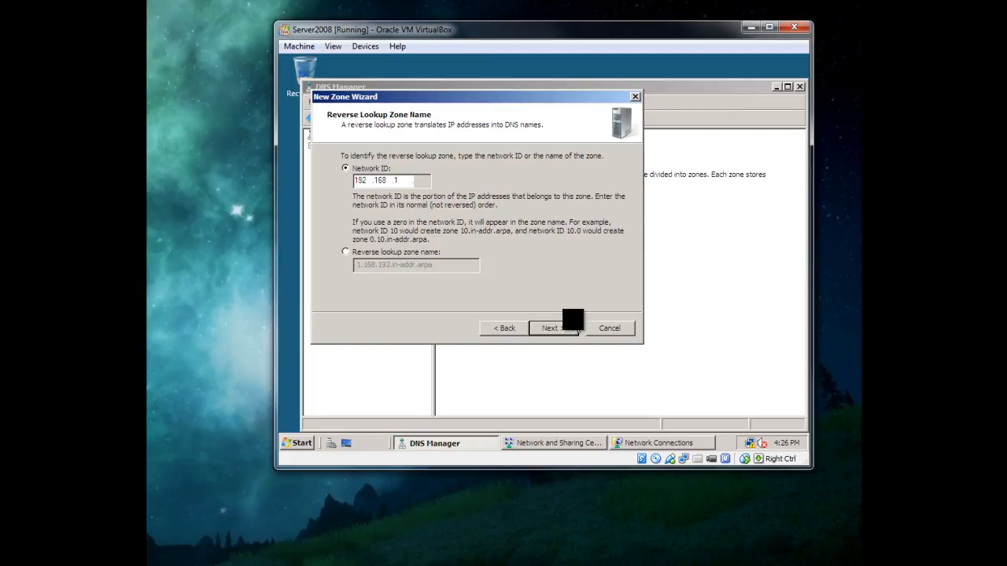
{"action": "left_click", "coordinate": [557, 328]}
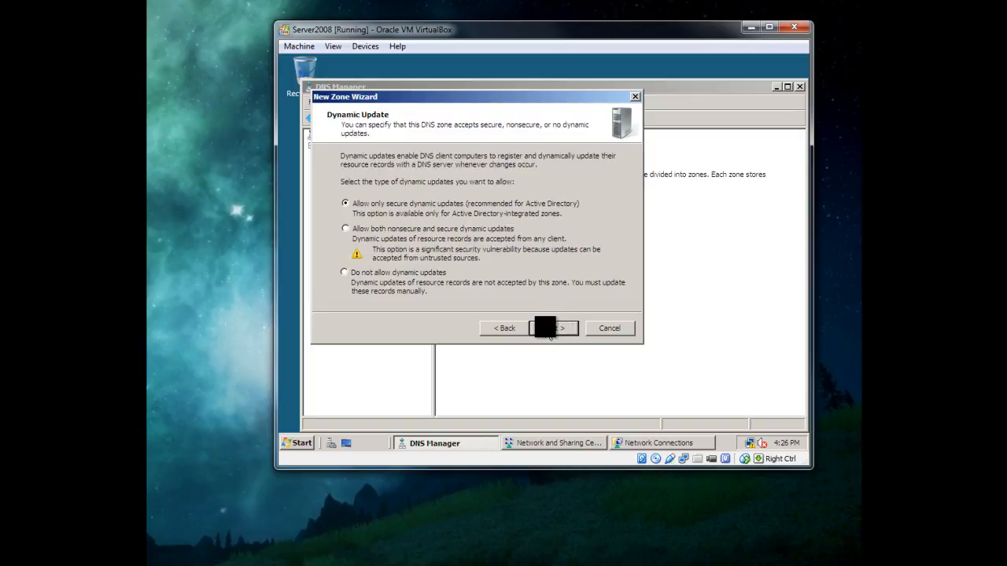
{"action": "left_click", "coordinate": [550, 336]}
{"action": "left_click", "coordinate": [551, 331]}
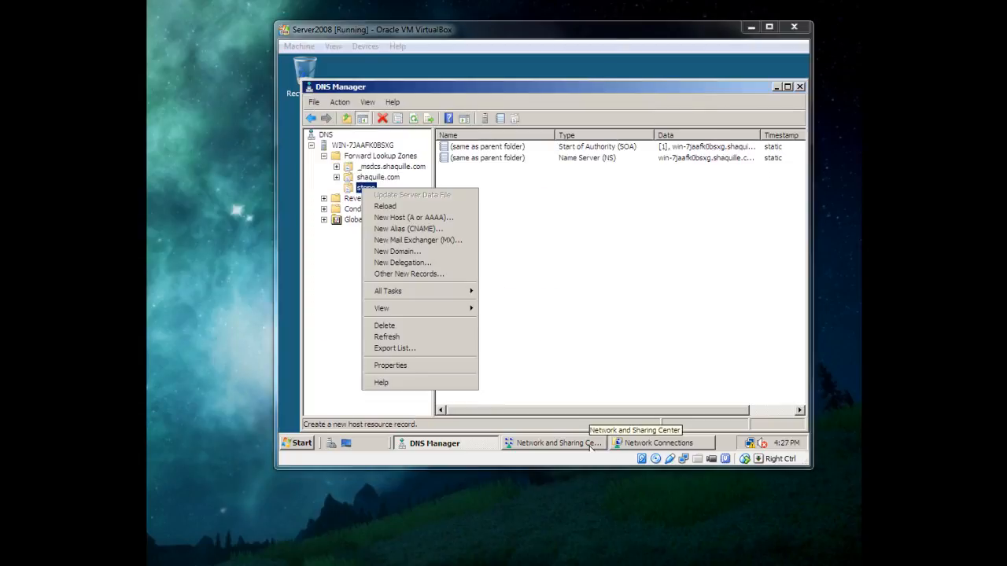
{"action": "left_click", "coordinate": [376, 177]}
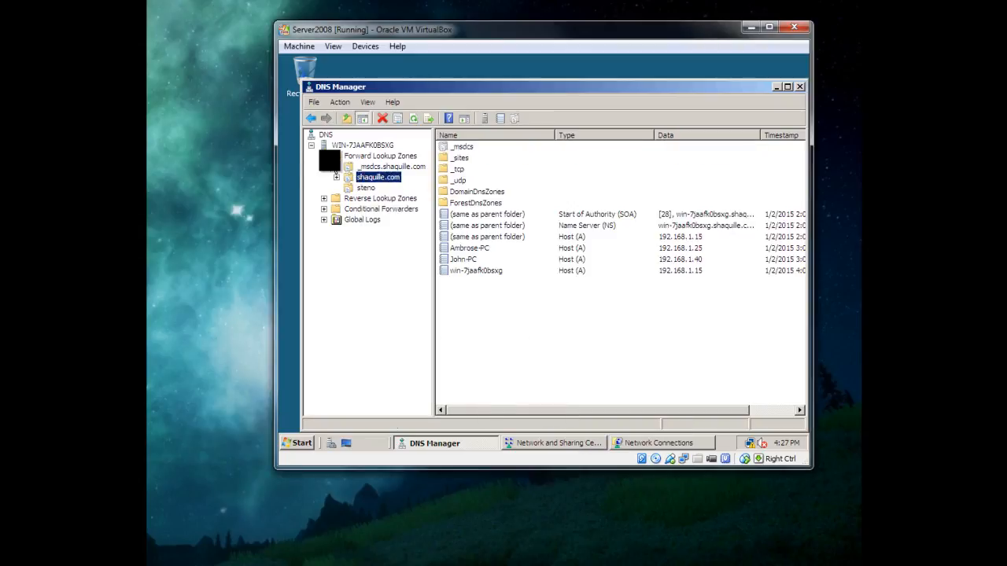
{"action": "left_click", "coordinate": [324, 156]}
{"action": "left_click", "coordinate": [323, 156]}
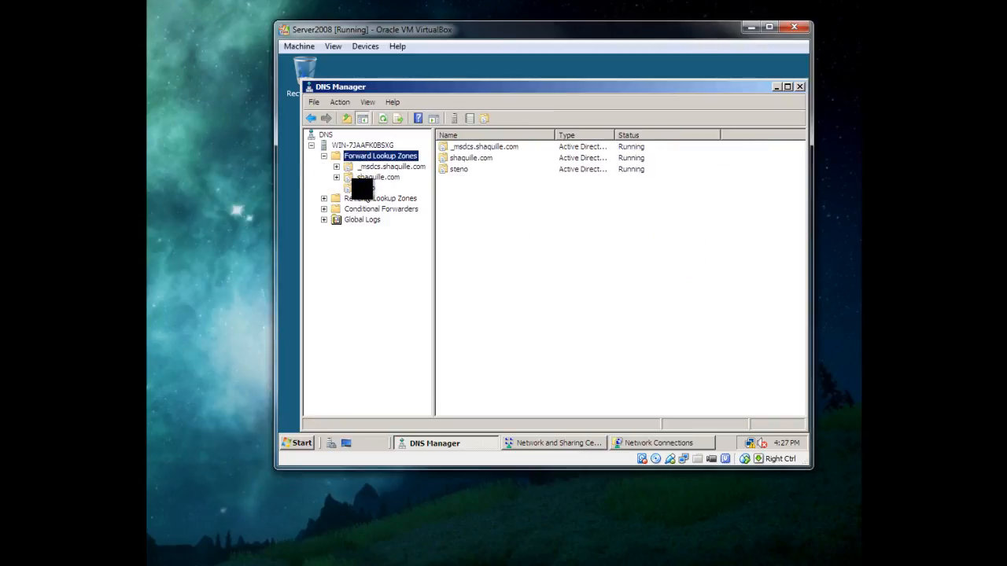
- Add a host record named www with IP address 192.168.1.15 and an associated pointer record to the steno forward lookup zone
{"action": "left_click", "coordinate": [366, 188]}
{"action": "right_click", "coordinate": [366, 188]}
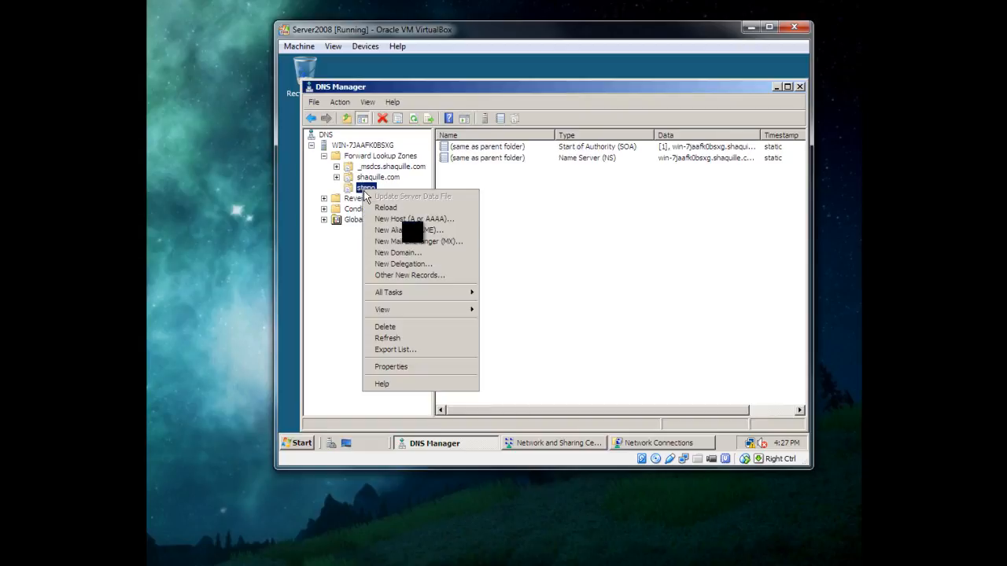
{"action": "left_click", "coordinate": [421, 218]}
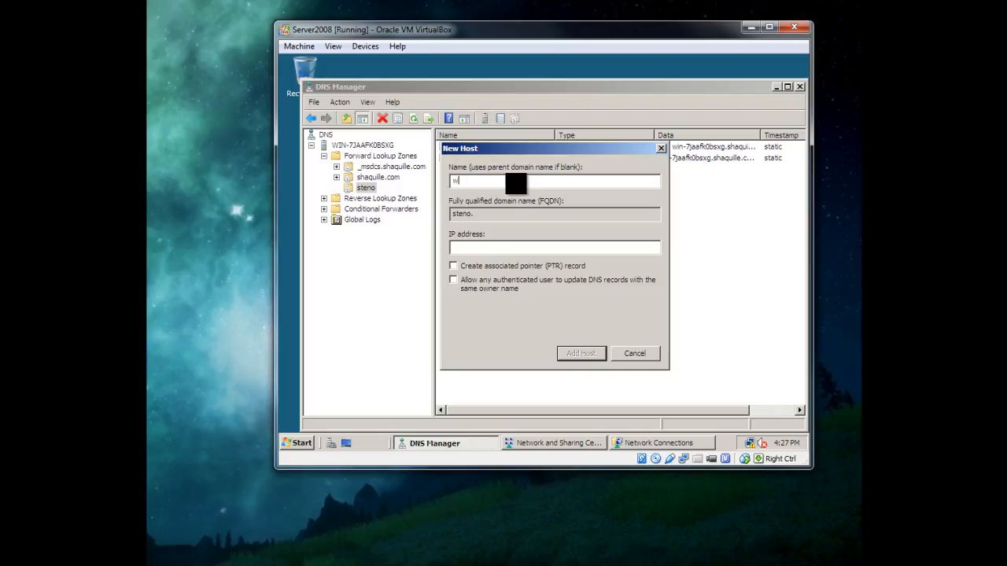
{"action": "left_click", "coordinate": [502, 249]}
{"action": "type", "text": "192.168.1.15"}
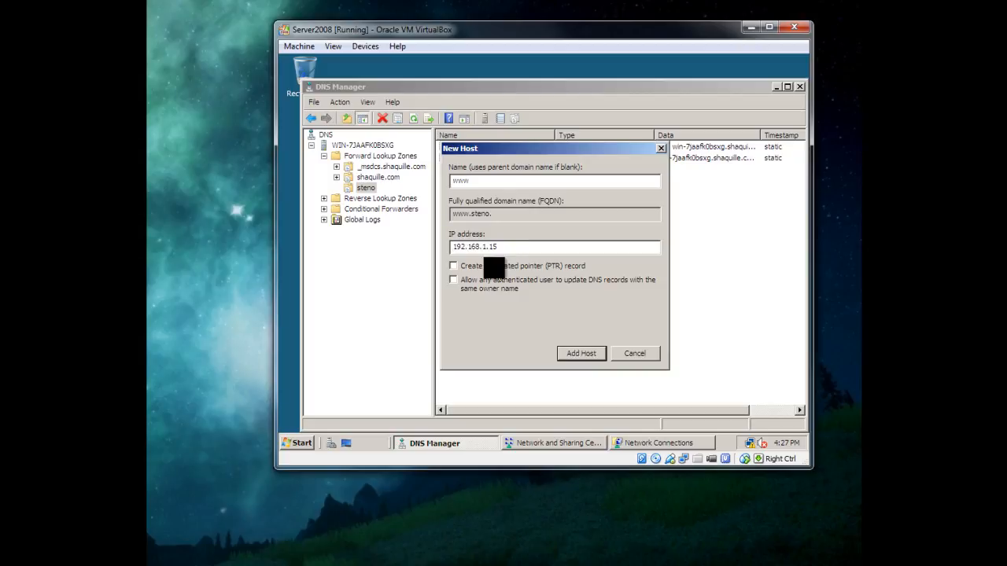
{"action": "left_click", "coordinate": [489, 267]}
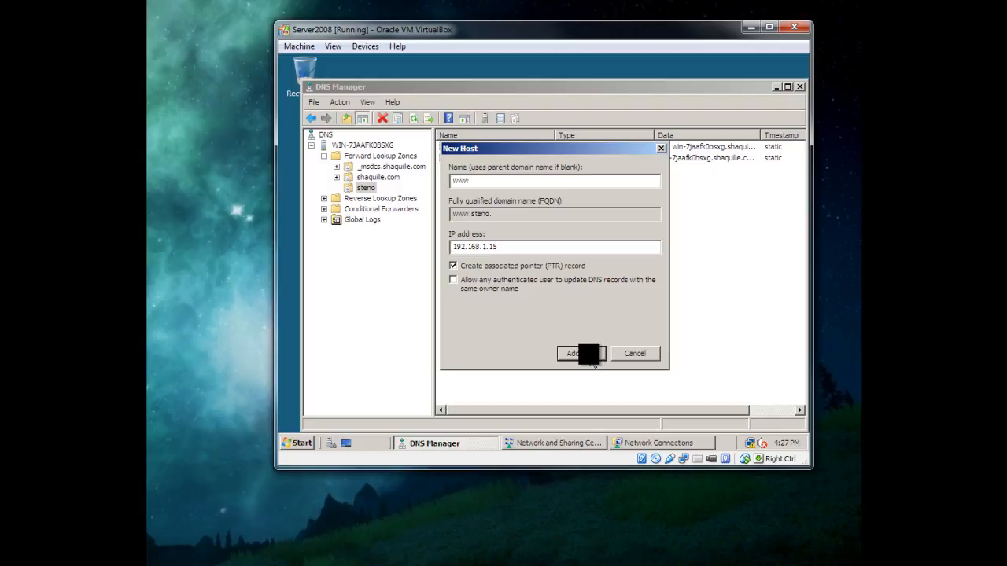
{"action": "left_click", "coordinate": [591, 356]}
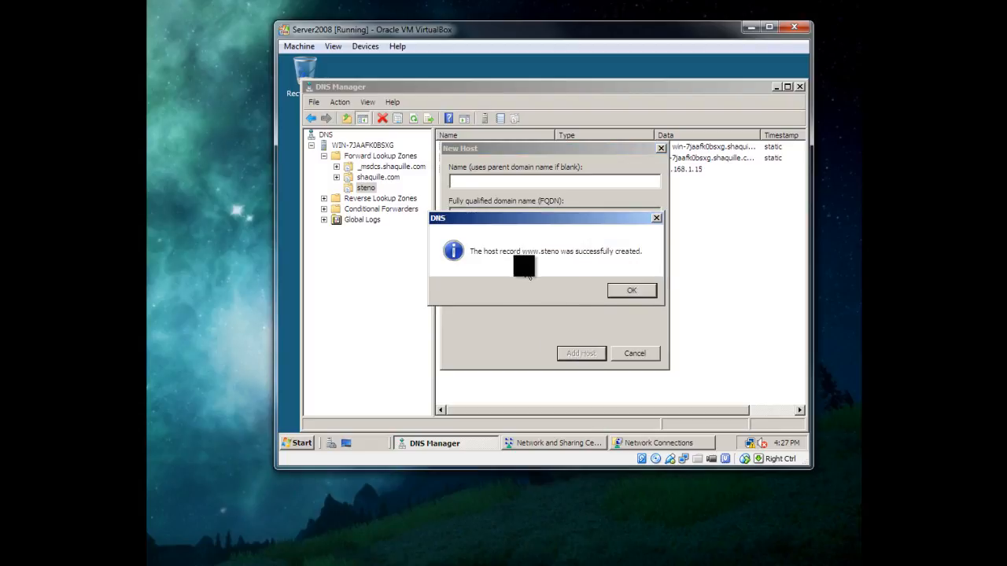
{"action": "left_click", "coordinate": [641, 290]}
{"action": "left_click", "coordinate": [642, 354]}
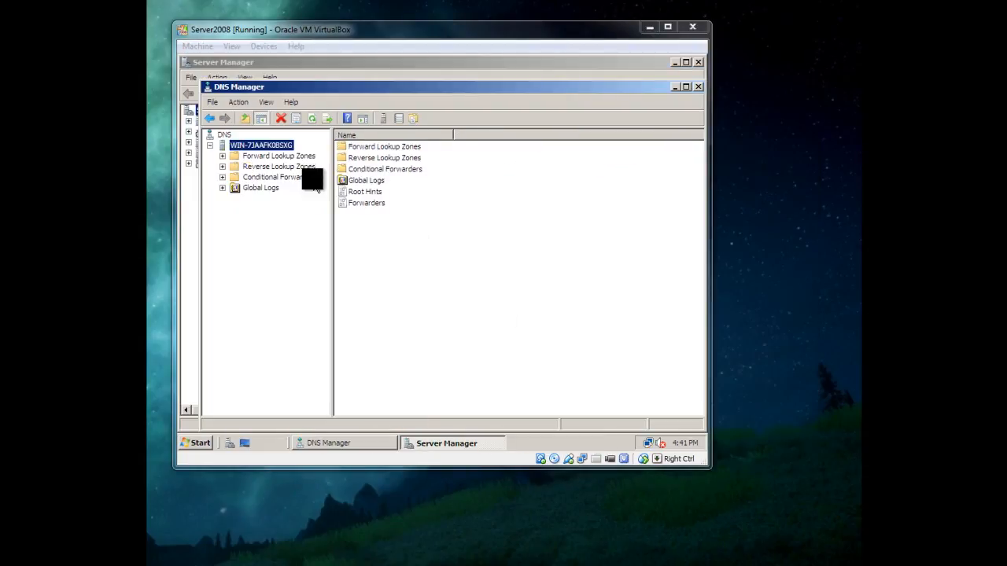
{"action": "right_click", "coordinate": [262, 145]}
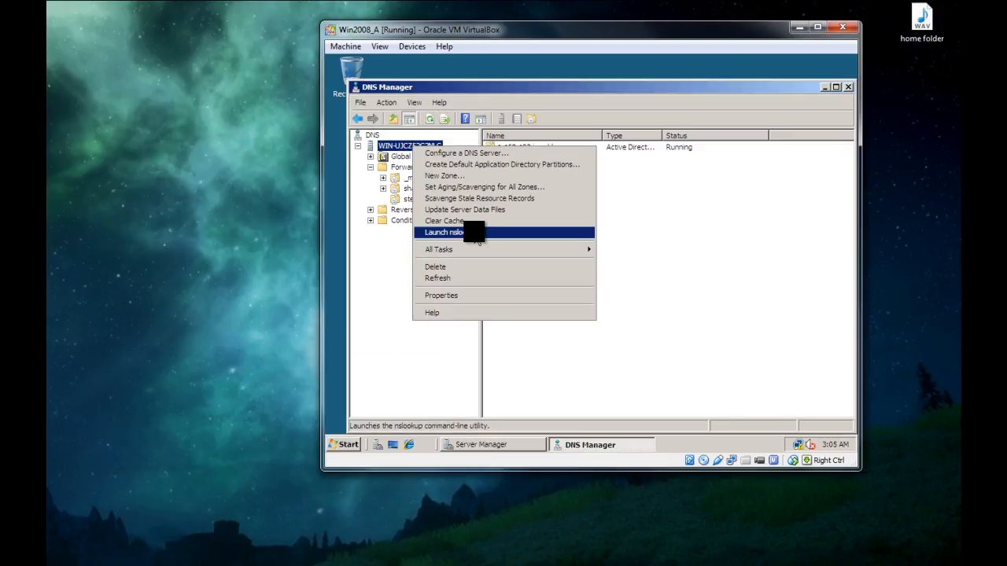
{"action": "left_click", "coordinate": [445, 232]}
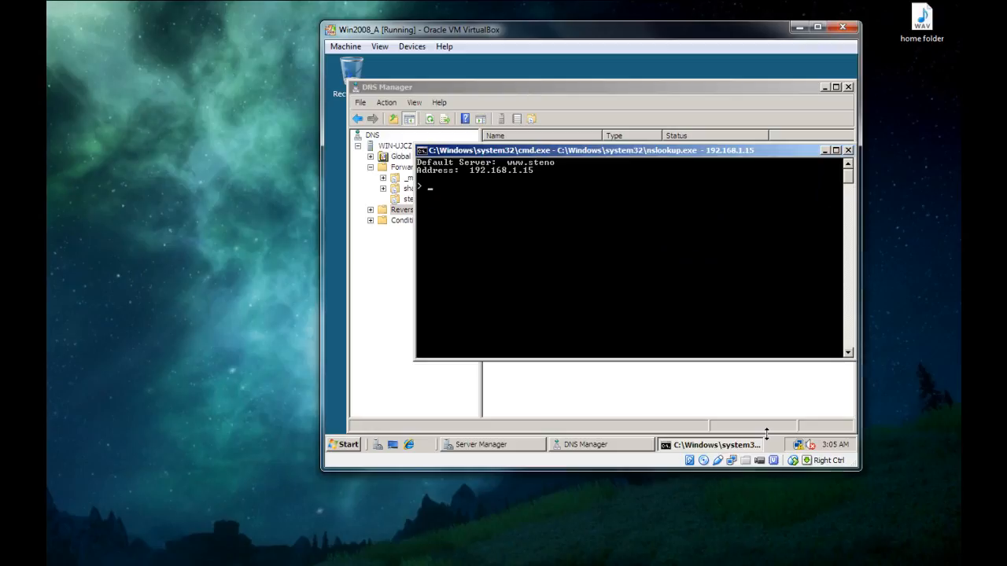
{"action": "left_click", "coordinate": [596, 249]}
{"action": "type", "text": "192.168.1.15"}
{"action": "key", "text": "Return"}
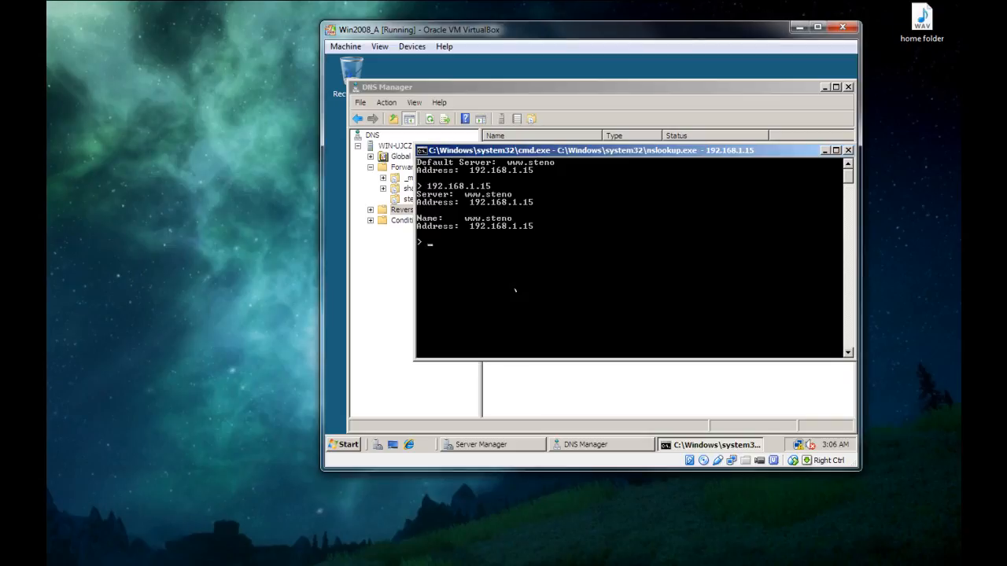
{"action": "type", "text": "www.steno"}
{"action": "key", "text": "Return"}
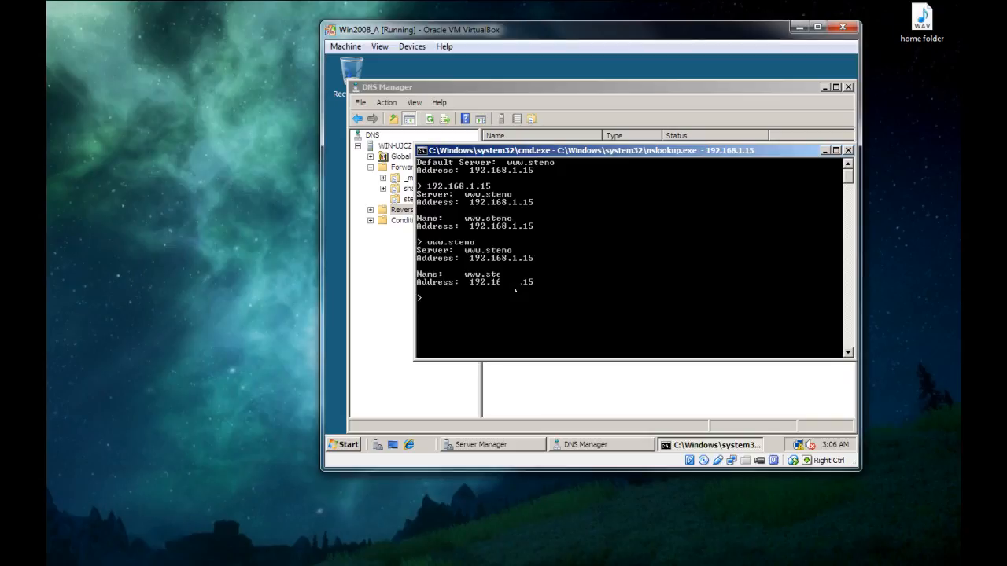